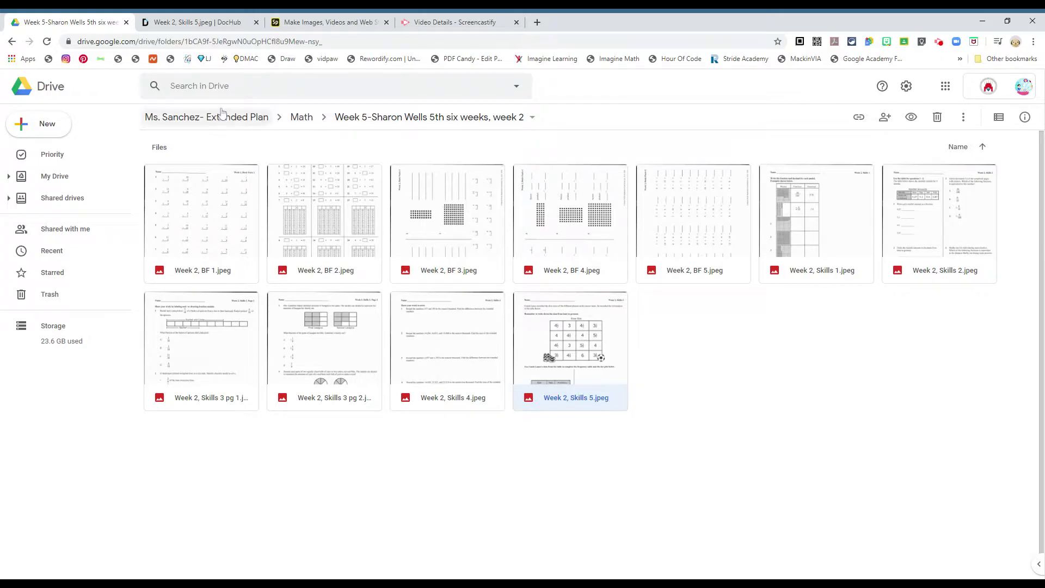
Switch to the Week 2, Skills 5.jpeg shoe-size worksheet already open in DocHub
click(187, 24)
scroll(684, 286, down, 3)
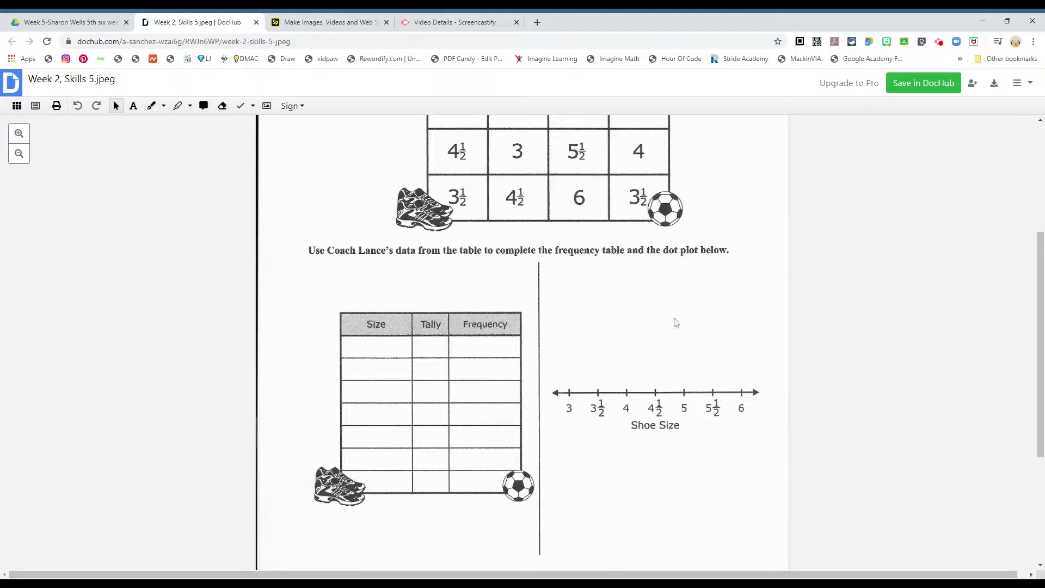
scroll(666, 292, up, 4)
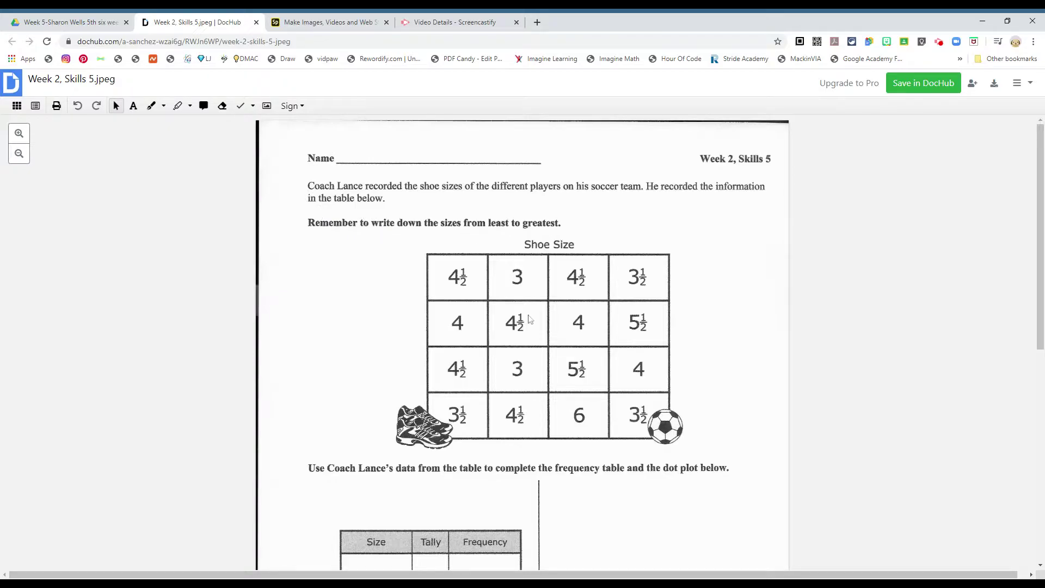
scroll(545, 429, down, 2)
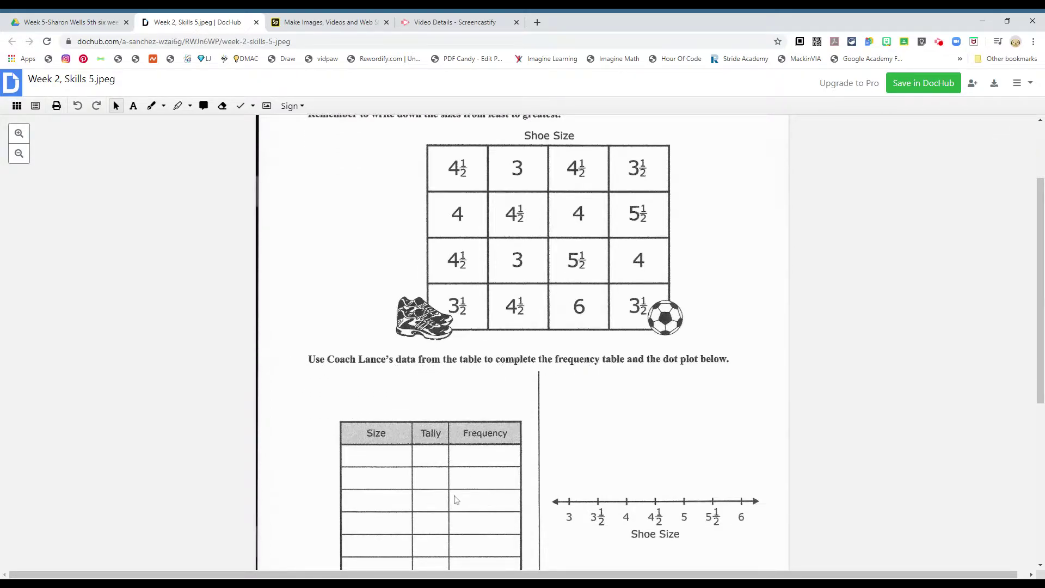
scroll(673, 488, down, 1)
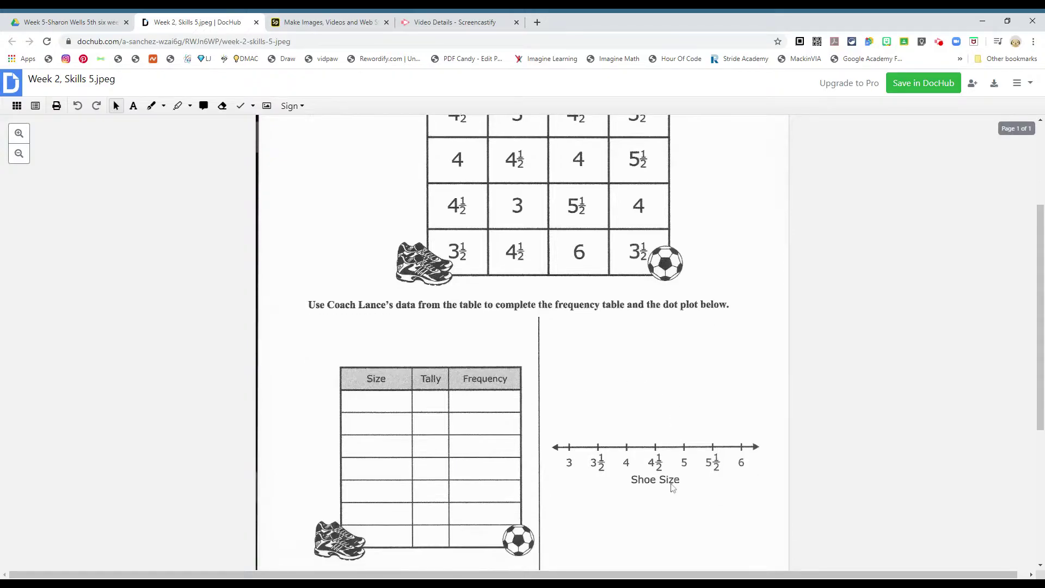
scroll(669, 484, up, 3)
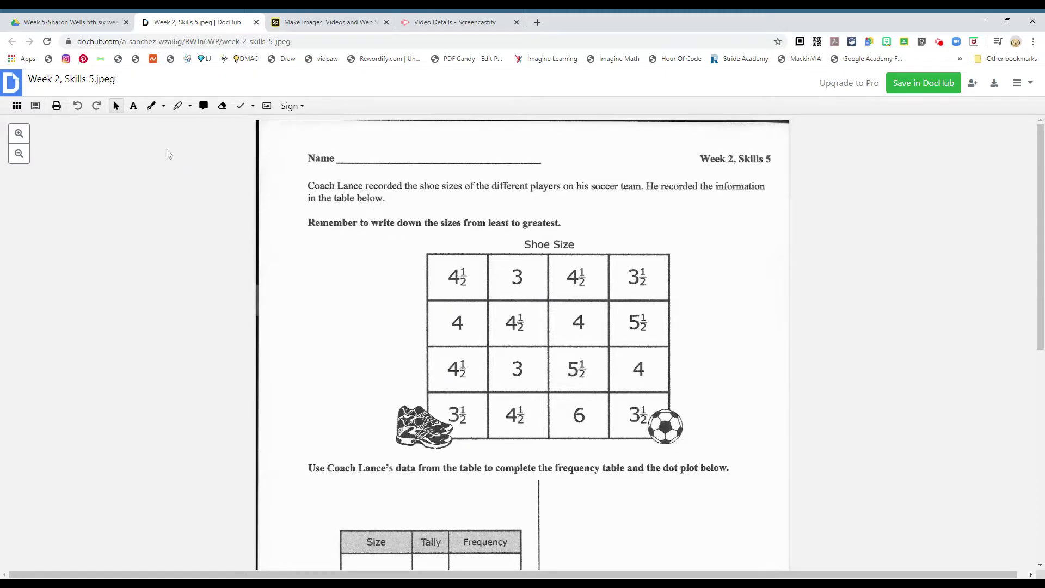
With the pen, write 16 beside the Name line and underline 'players on his soccer team'
click(151, 106)
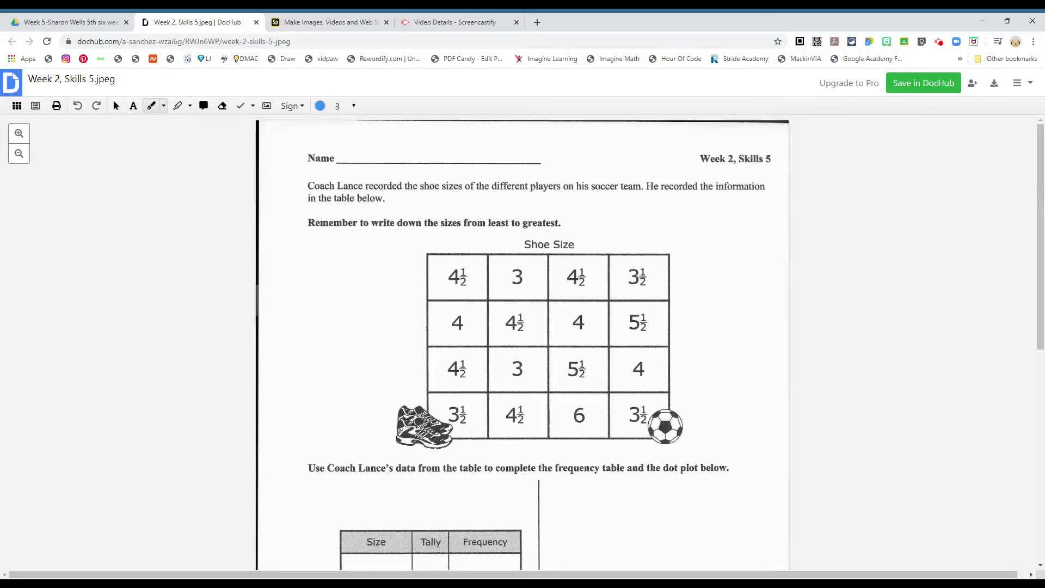
mouse_move(544, 159)
mouse_down()
mouse_move(542, 177)
mouse_move(559, 168)
mouse_move(641, 194)
mouse_up()
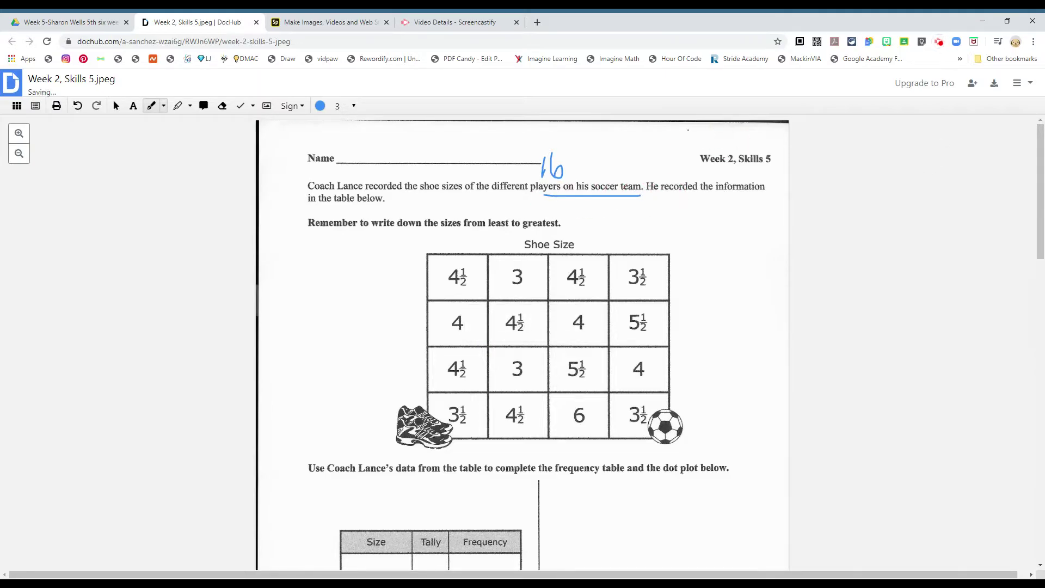
drag(544, 193, 534, 195)
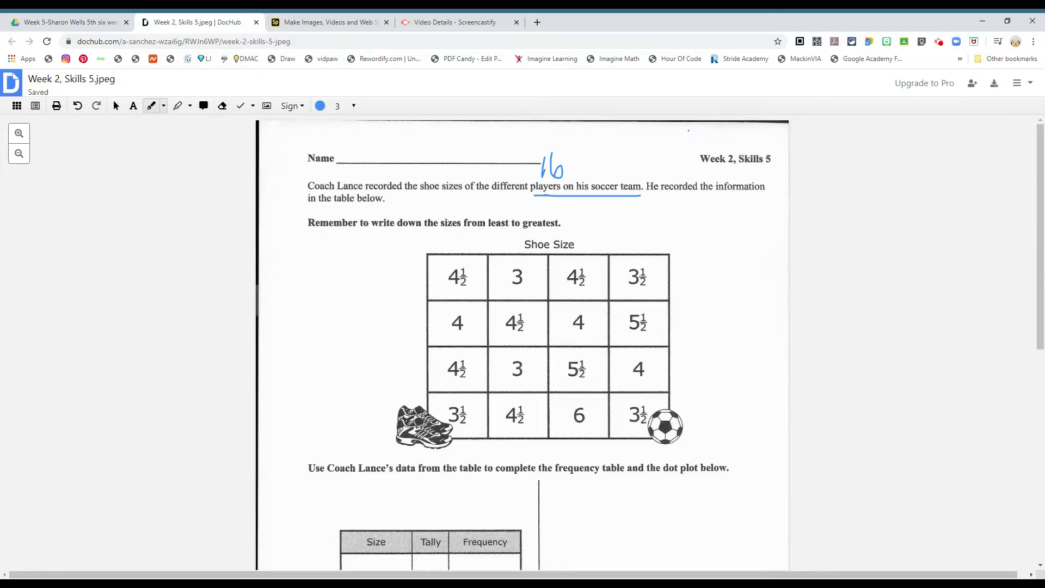
Circle 'least to greatest' in the instructions
scroll(522, 344, down, 1)
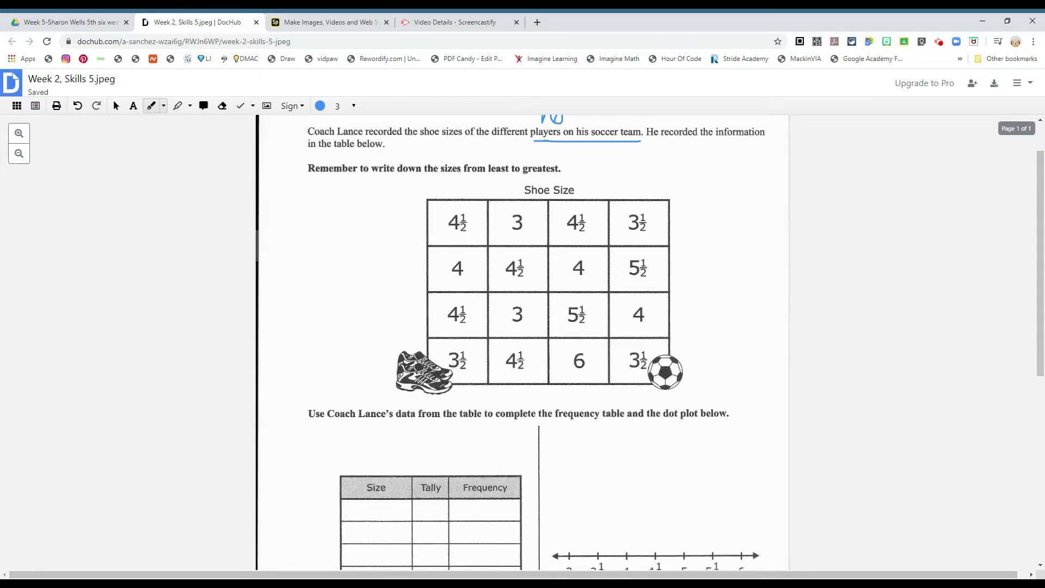
mouse_move(504, 180)
mouse_down()
mouse_move(500, 154)
mouse_move(487, 178)
mouse_move(551, 177)
mouse_move(546, 156)
mouse_move(510, 166)
mouse_up()
scroll(509, 166, down, 2)
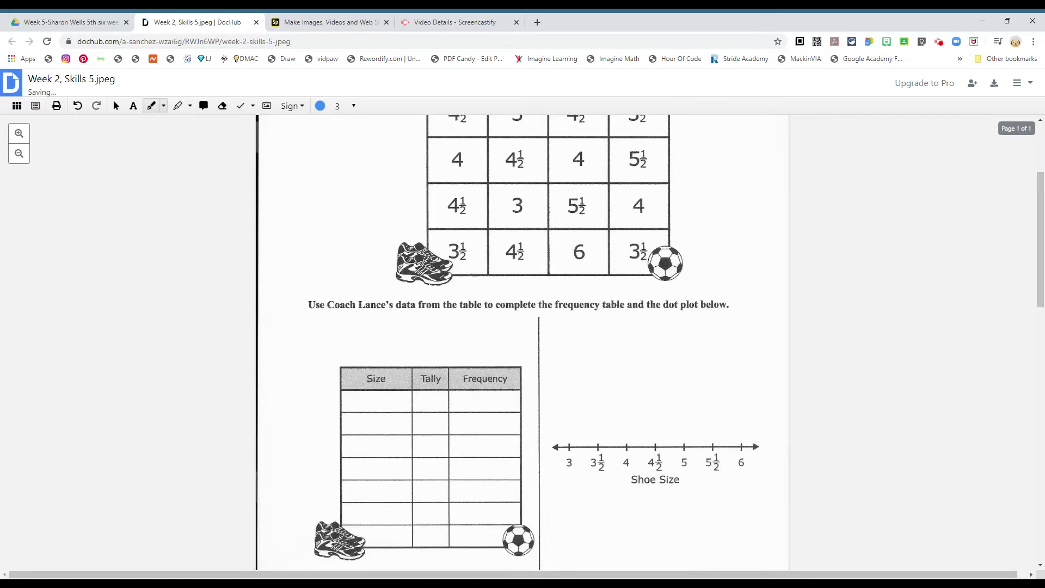
scroll(523, 343, up, 1)
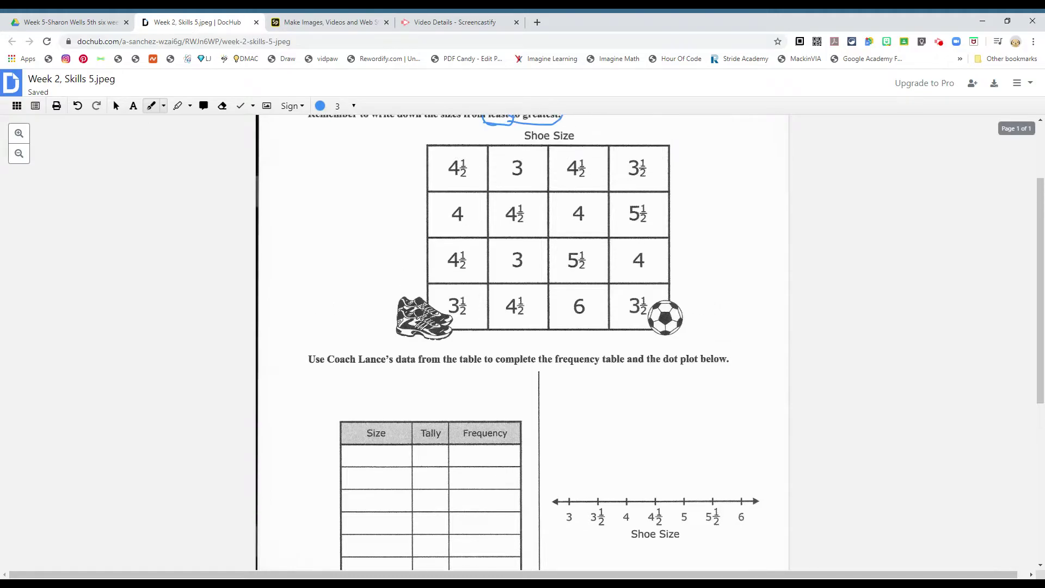
Switch the ink to dark green and cross out the 3s in the top and third grid rows
click(320, 106)
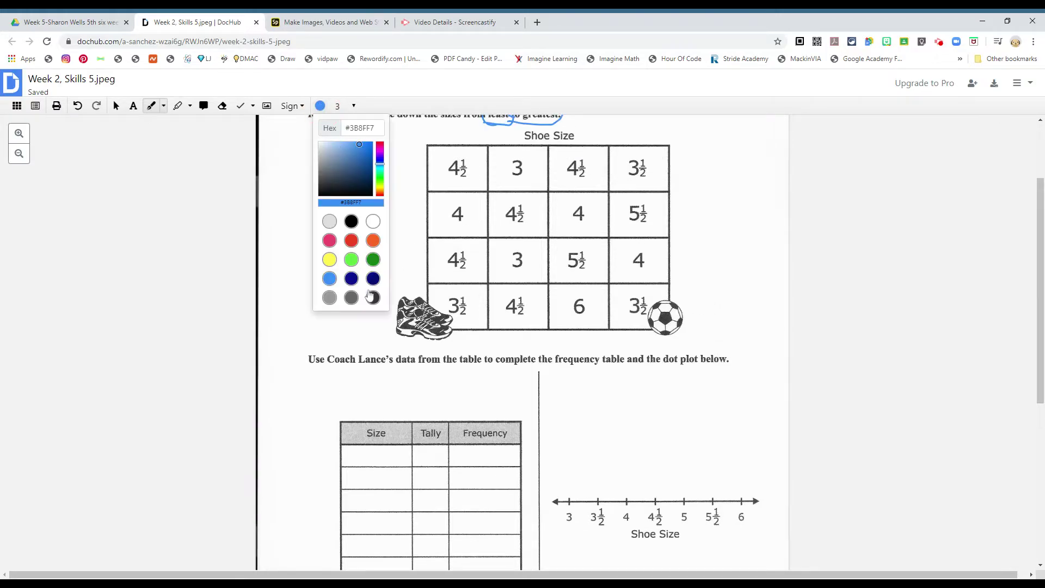
click(378, 263)
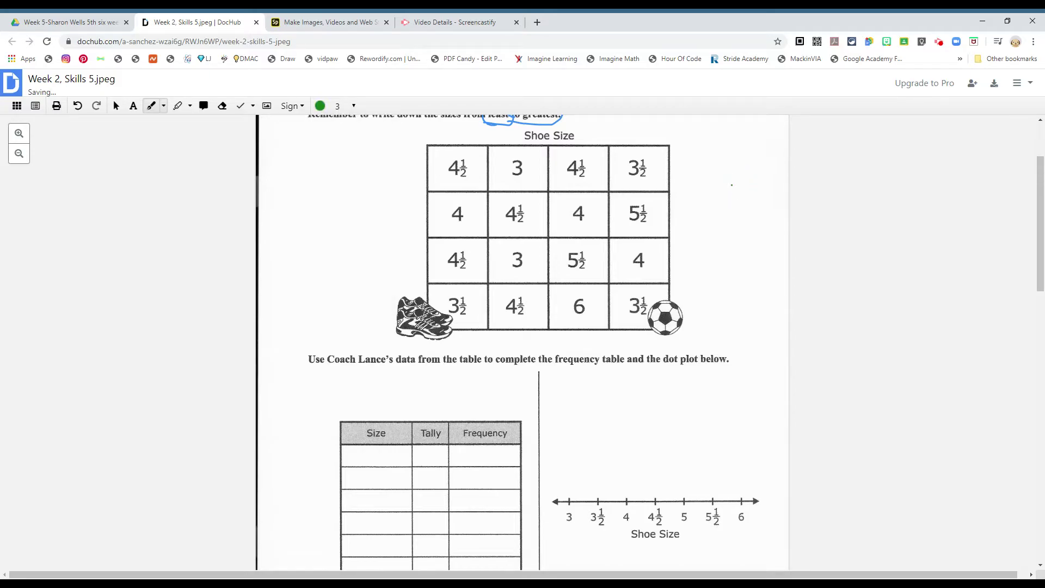
drag(536, 154, 498, 188)
drag(534, 245, 506, 277)
Write 3 in the first Size cell and tally two marks for it
mouse_move(366, 448)
mouse_down()
mouse_move(376, 451)
mouse_move(368, 456)
mouse_up()
click(79, 108)
mouse_move(369, 449)
mouse_down()
mouse_move(380, 458)
mouse_move(369, 466)
mouse_up()
drag(427, 451, 434, 468)
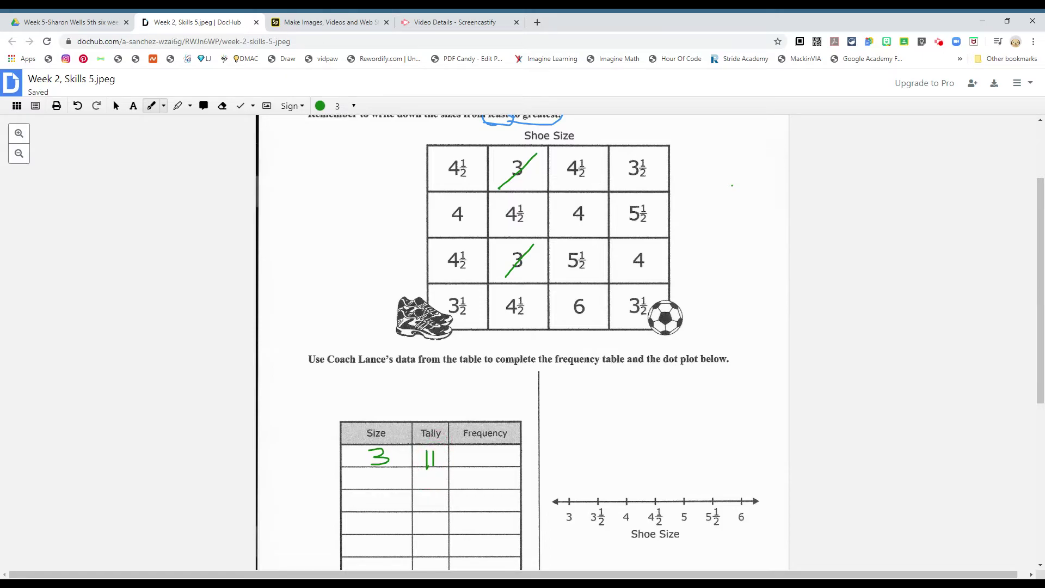
Cross out the 3½ cells in the shoe-size grid
drag(485, 290, 445, 315)
drag(651, 293, 629, 322)
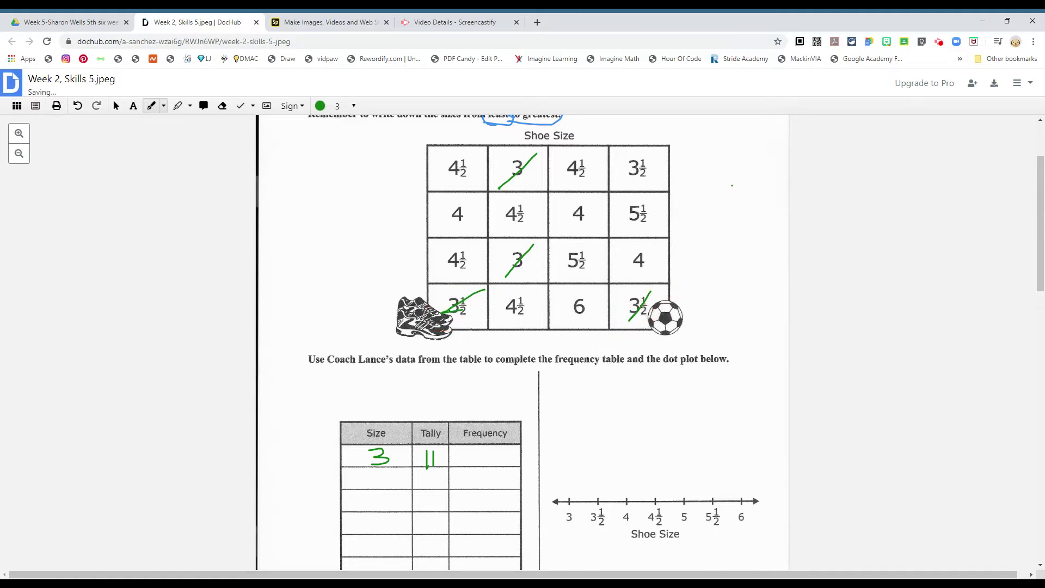
drag(651, 154, 630, 174)
scroll(630, 174, down, 2)
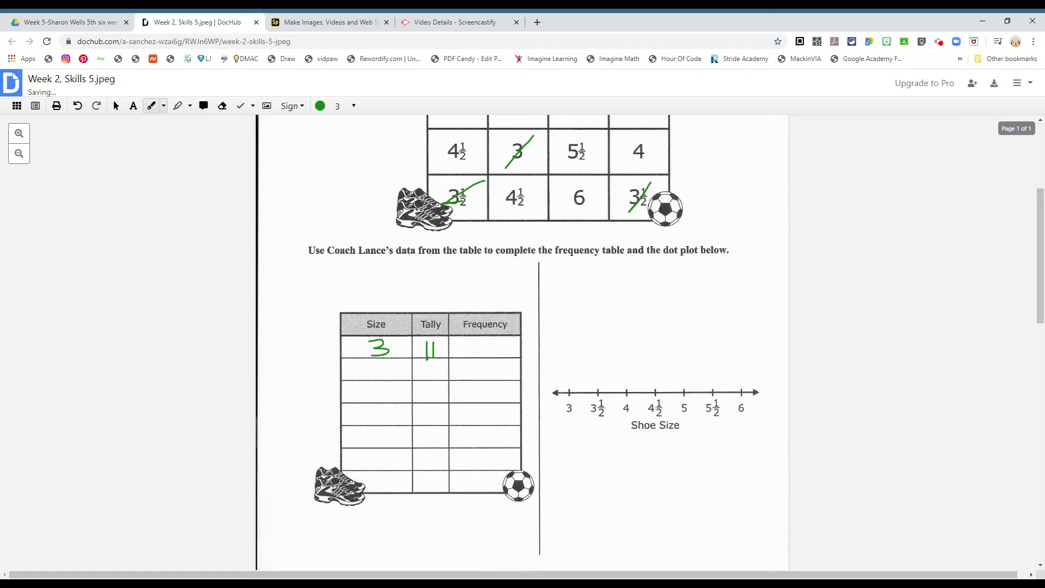
Write 3½ in the second Size cell and draw its tally marks
mouse_move(353, 359)
mouse_down()
mouse_move(361, 378)
mouse_move(388, 365)
mouse_move(361, 377)
mouse_up()
click(381, 373)
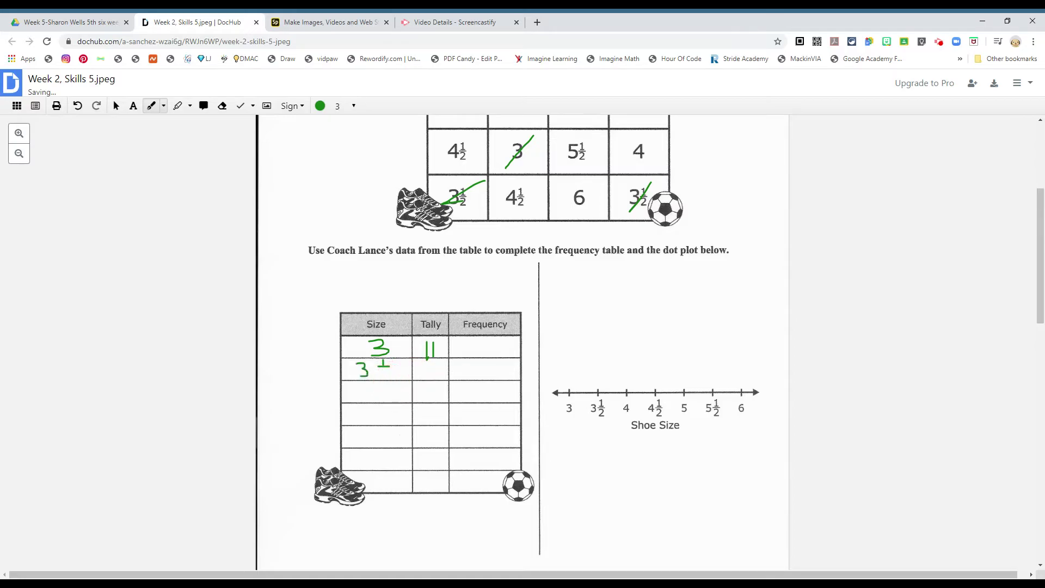
mouse_move(427, 362)
mouse_down()
mouse_move(428, 374)
mouse_move(434, 367)
mouse_move(443, 376)
mouse_up()
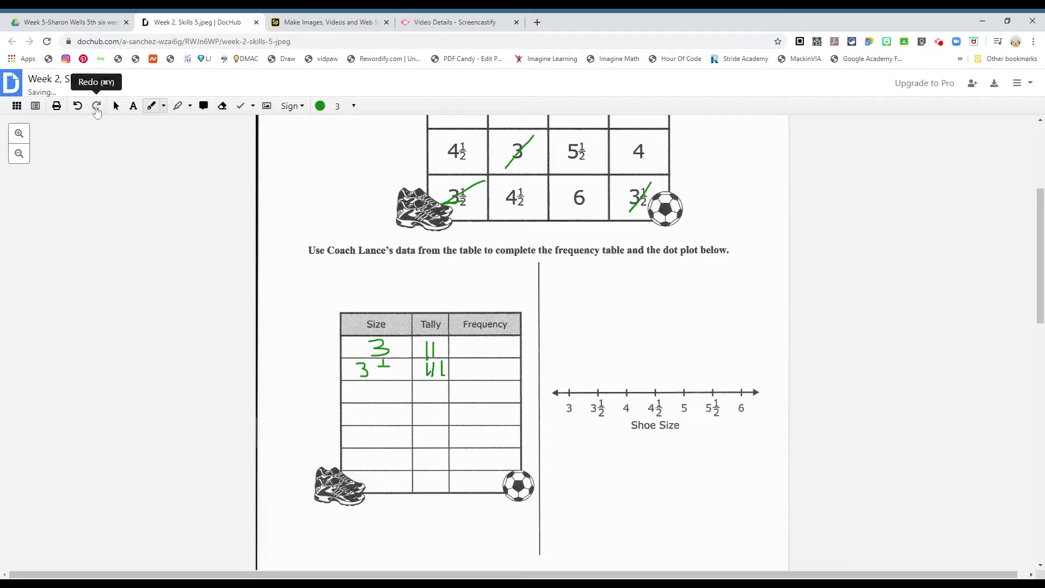
click(78, 107)
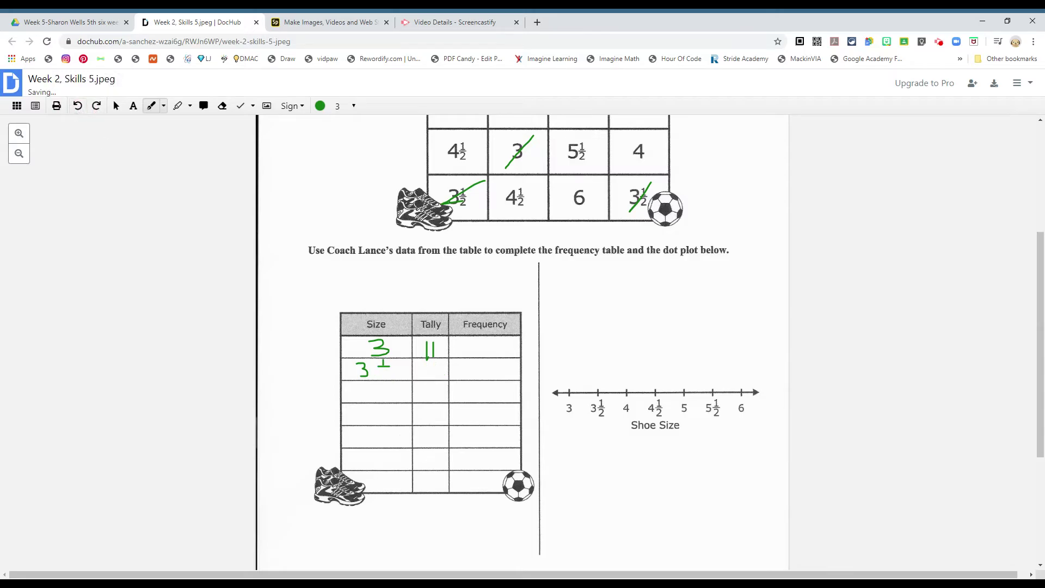
drag(380, 369, 434, 379)
click(487, 360)
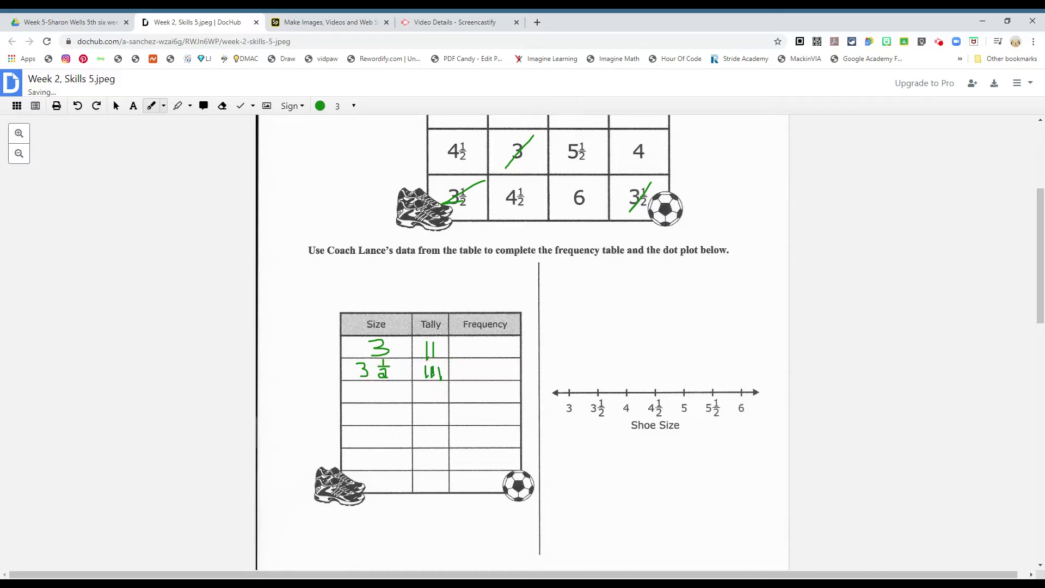
scroll(523, 343, up, 4)
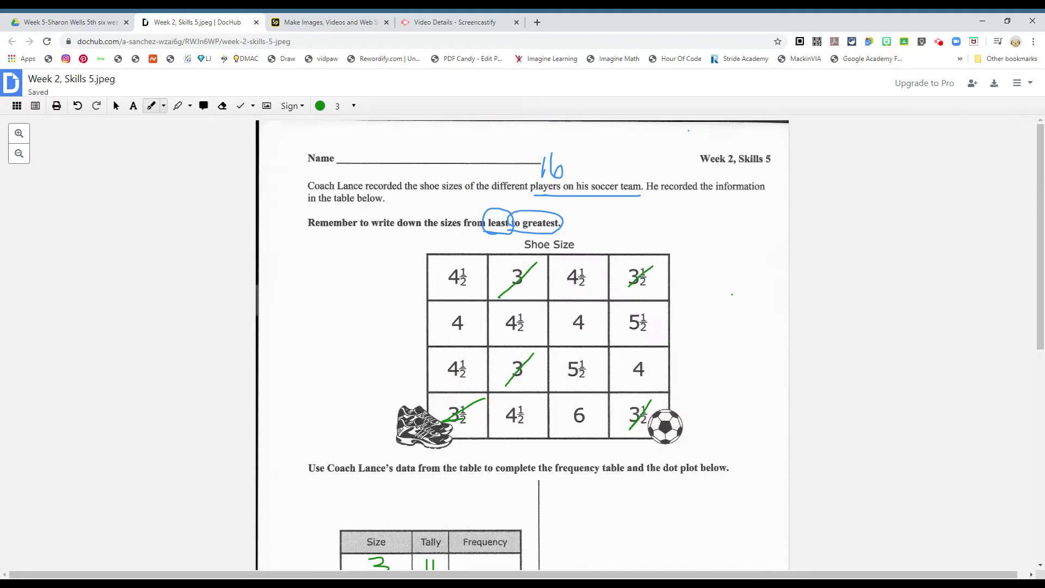
Cross off the three 4s in the grid and draw three tallies in the third row
drag(443, 340, 477, 314)
drag(567, 342, 594, 312)
drag(623, 382, 647, 354)
scroll(648, 355, down, 4)
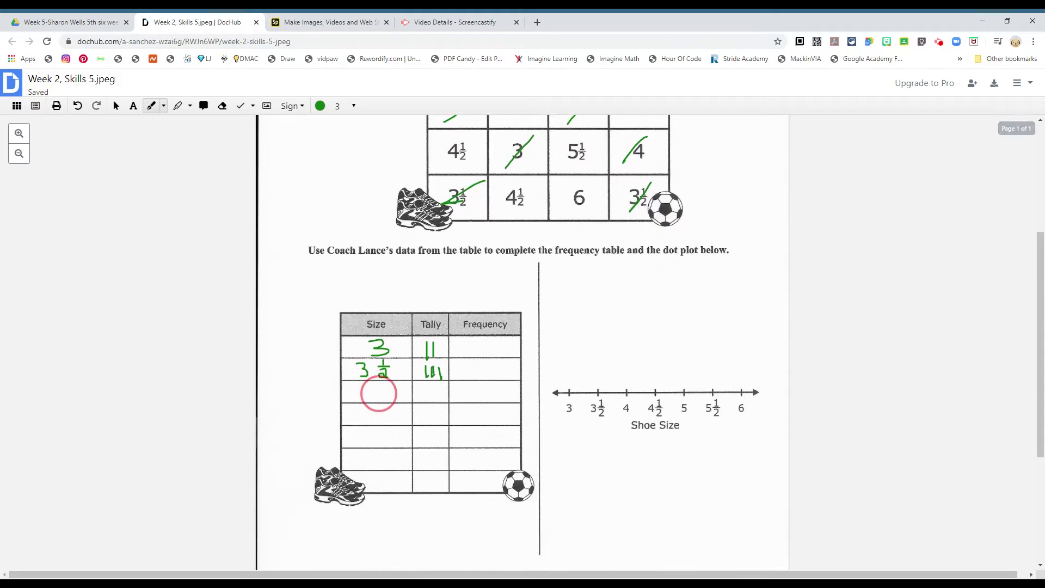
drag(428, 384, 438, 399)
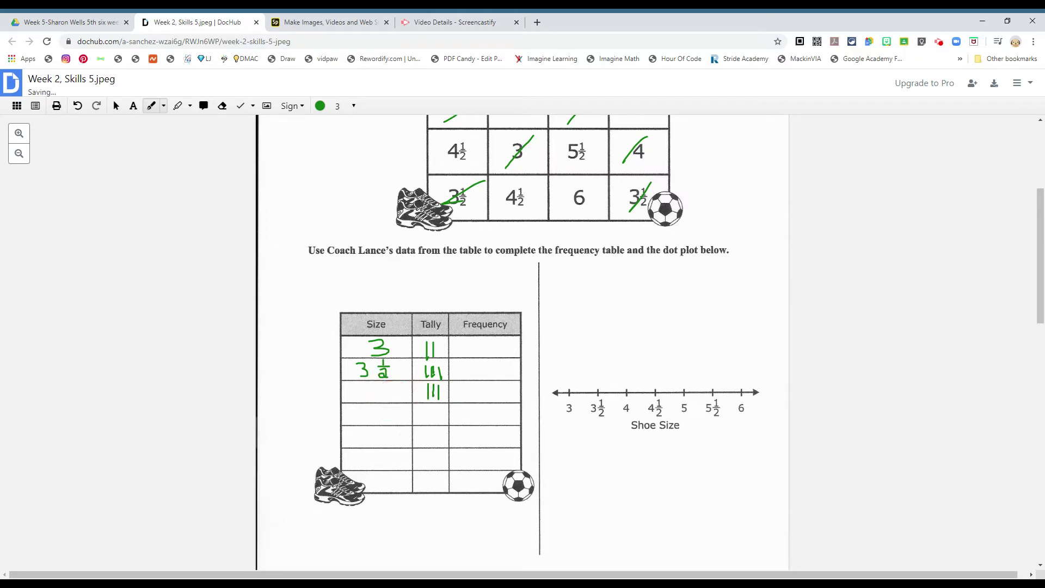
Cross off the four 4½ cells and write size 4 in the next Size row
scroll(522, 343, up, 4)
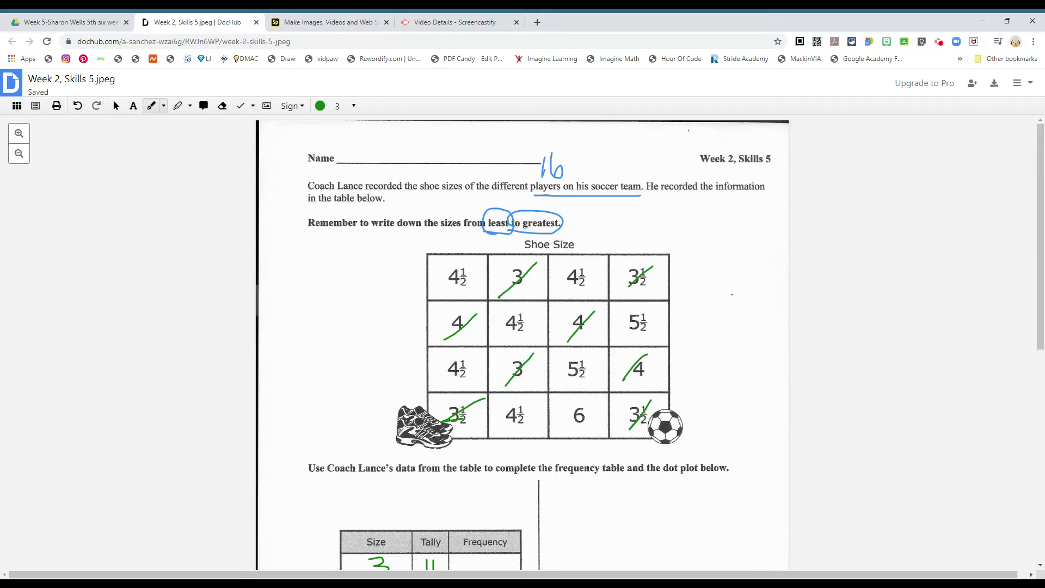
drag(443, 289, 469, 267)
drag(547, 290, 591, 268)
drag(504, 335, 537, 311)
drag(451, 382, 480, 351)
scroll(522, 343, down, 5)
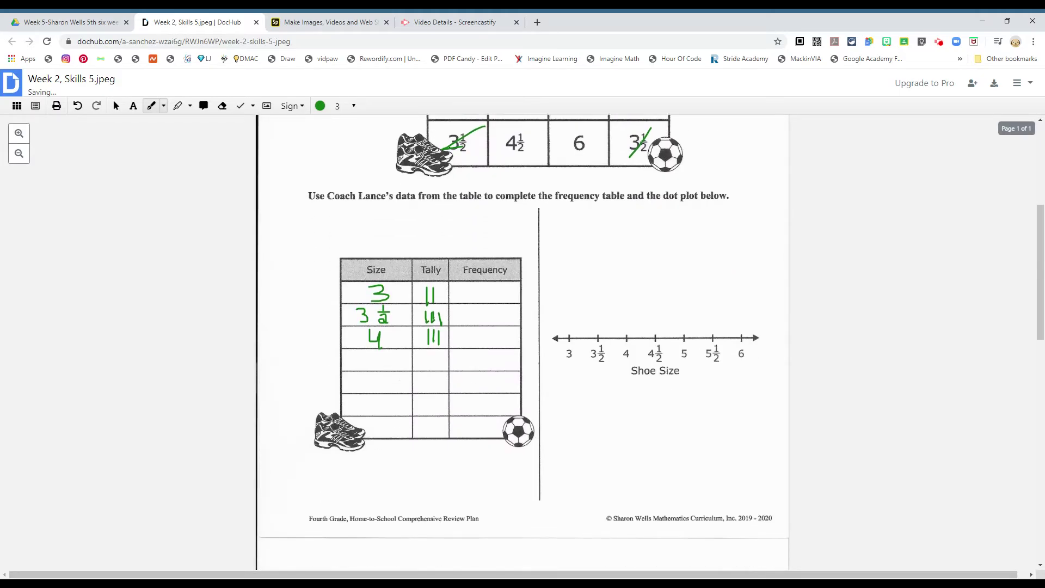
mouse_move(370, 350)
mouse_down()
mouse_move(394, 372)
mouse_move(439, 360)
mouse_up()
Cross off another 4½ and bundle the 4½ tallies into a group of five
scroll(444, 361, up, 5)
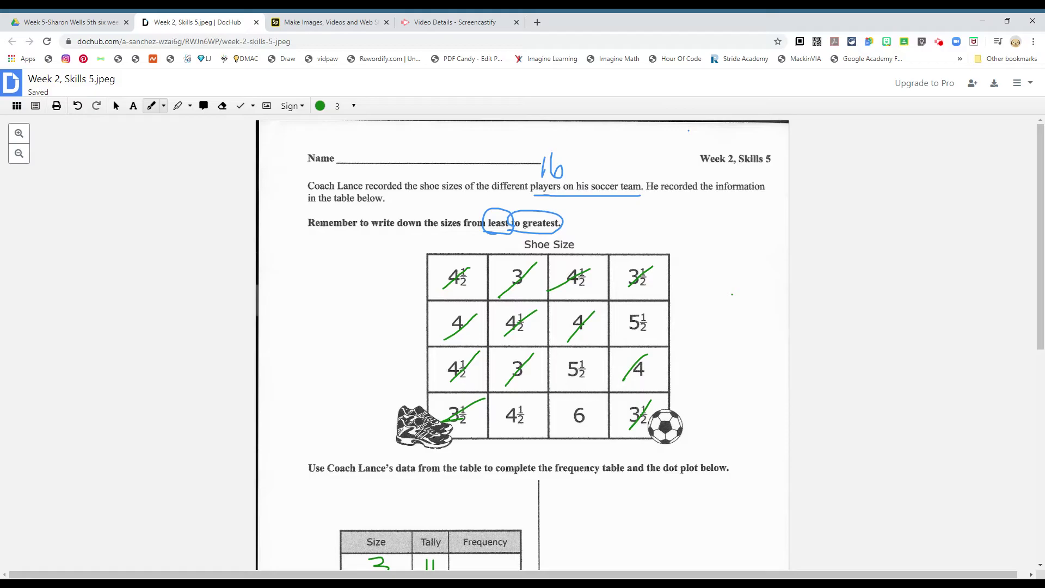
drag(506, 432, 541, 399)
scroll(540, 399, down, 4)
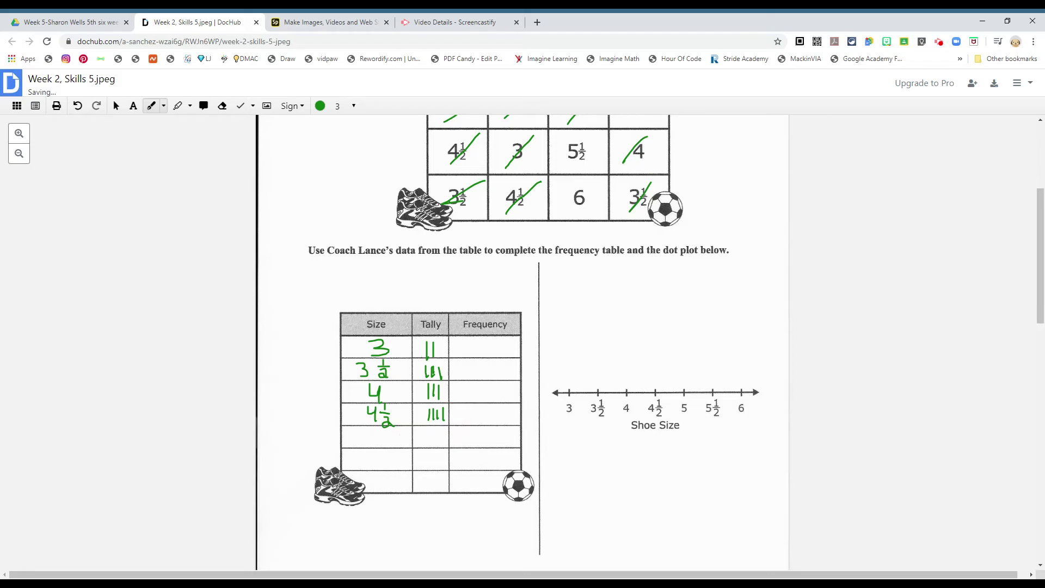
drag(425, 411, 448, 419)
Cross off two more grid cells and write size 5½ in the next Size row
scroll(523, 343, up, 4)
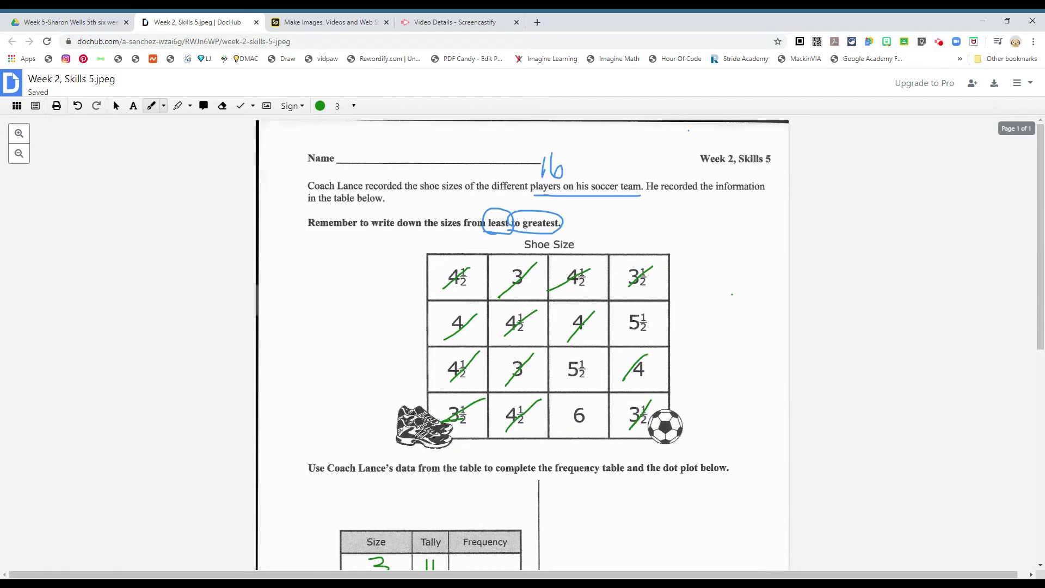
drag(622, 335, 653, 305)
drag(569, 382, 592, 354)
scroll(594, 356, down, 1)
scroll(732, 238, down, 4)
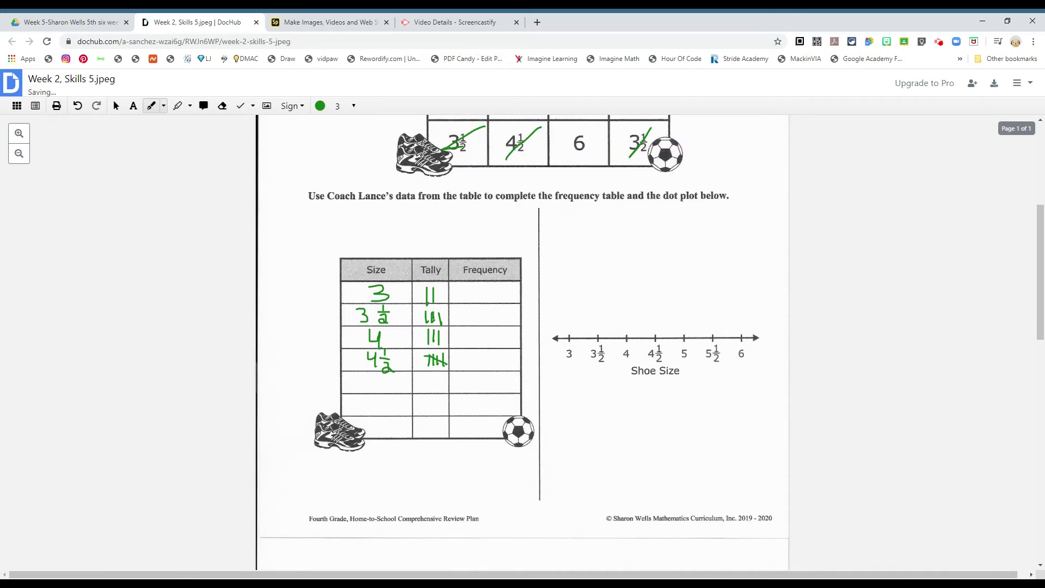
mouse_move(372, 372)
mouse_down()
mouse_move(380, 384)
mouse_move(369, 392)
mouse_move(384, 377)
mouse_move(398, 383)
mouse_move(393, 395)
mouse_move(436, 392)
mouse_up()
Cross off the 6, tally it below 5½, and write frequency 2 for size 3
scroll(437, 392, up, 5)
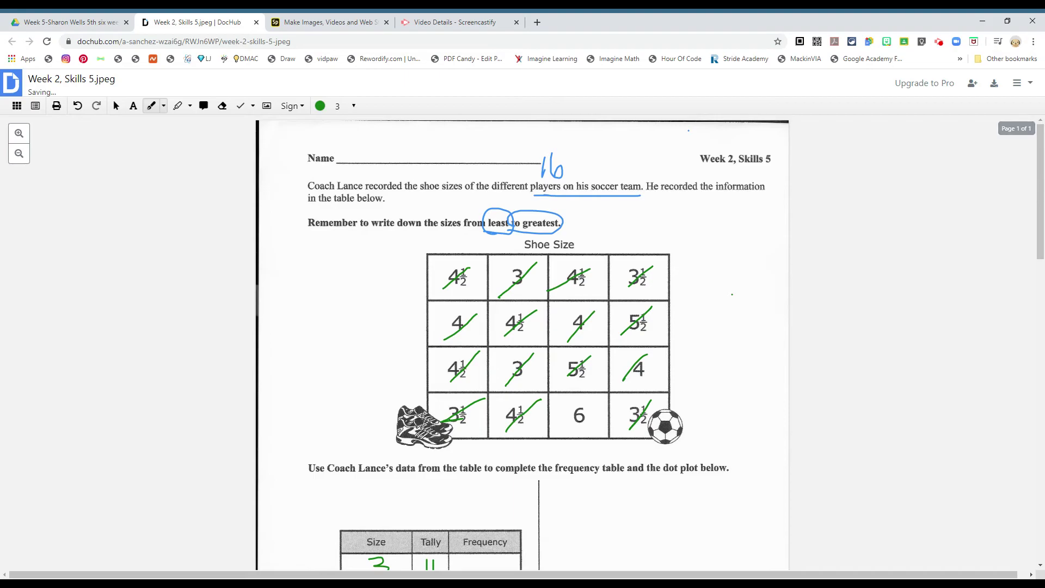
drag(562, 430, 598, 396)
scroll(523, 343, down, 5)
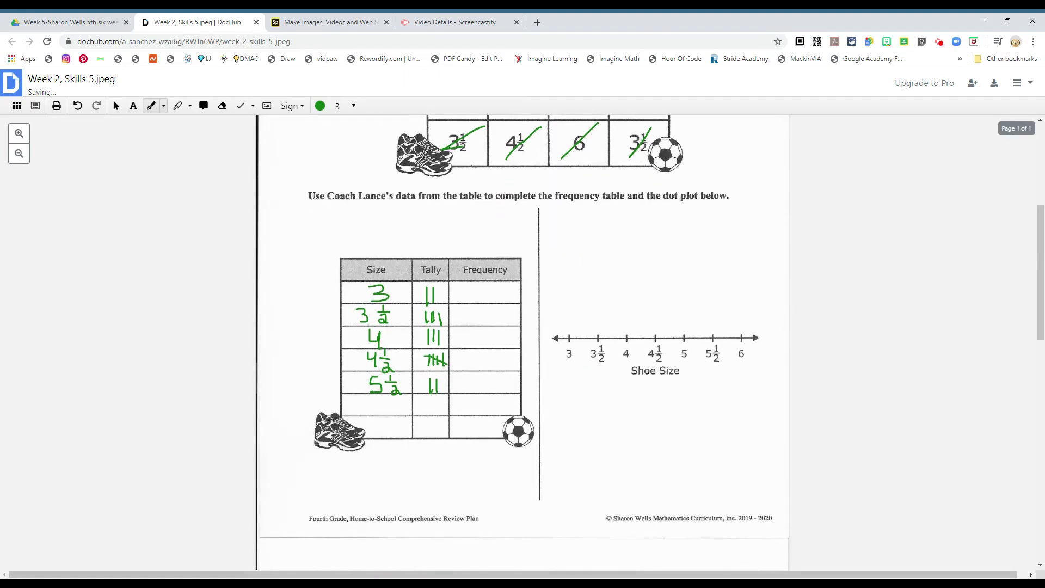
click(385, 420)
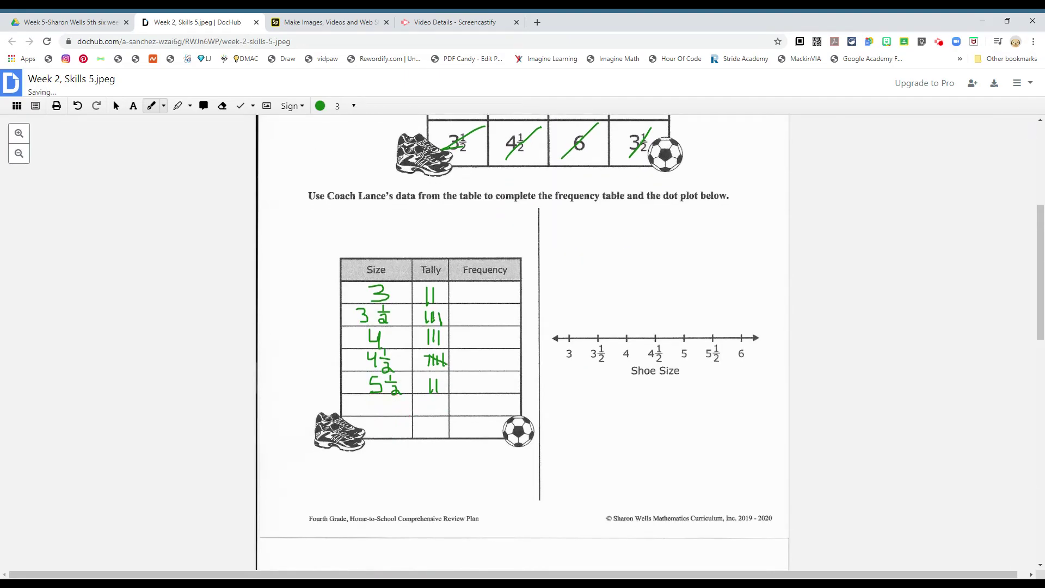
mouse_move(433, 396)
mouse_down()
mouse_move(433, 412)
mouse_move(384, 412)
mouse_up()
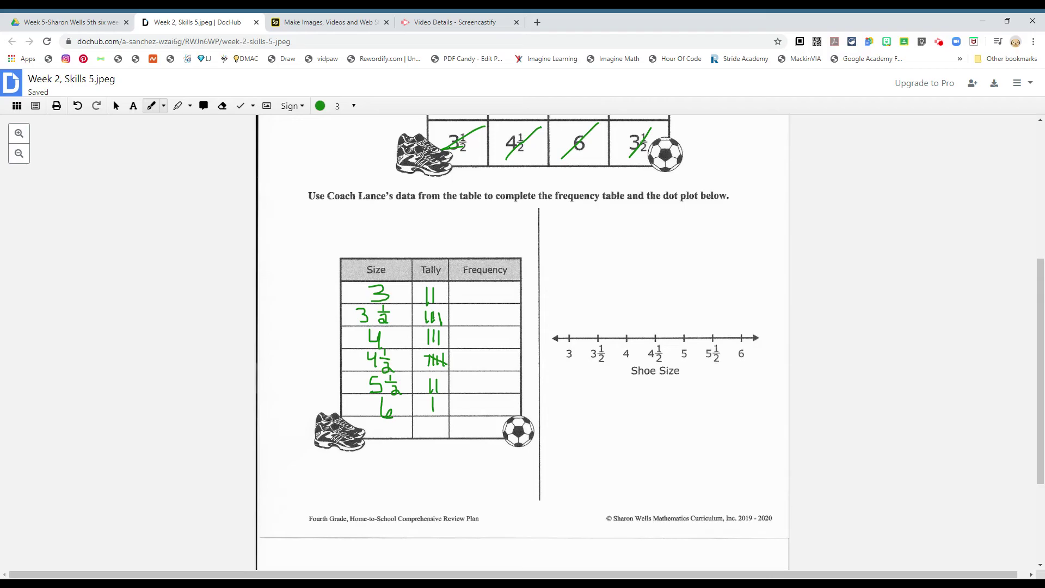
drag(472, 285, 484, 303)
Switch the pen colour to red, undoing a stray stroke down the Frequency column
click(320, 105)
click(351, 241)
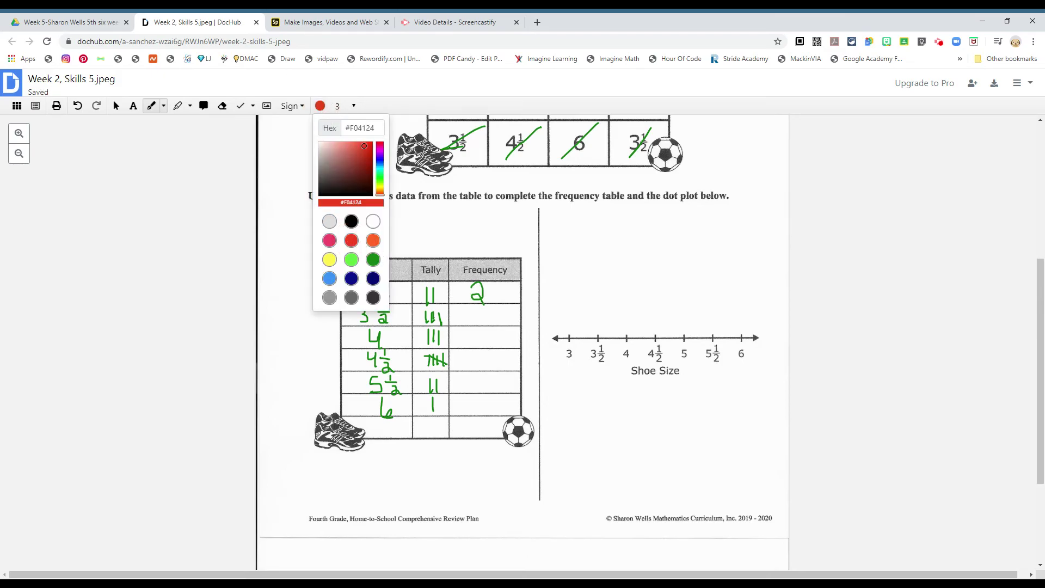
click(522, 211)
mouse_move(499, 309)
mouse_down()
mouse_move(475, 311)
mouse_move(456, 358)
mouse_move(466, 422)
mouse_up()
key(ctrl+z)
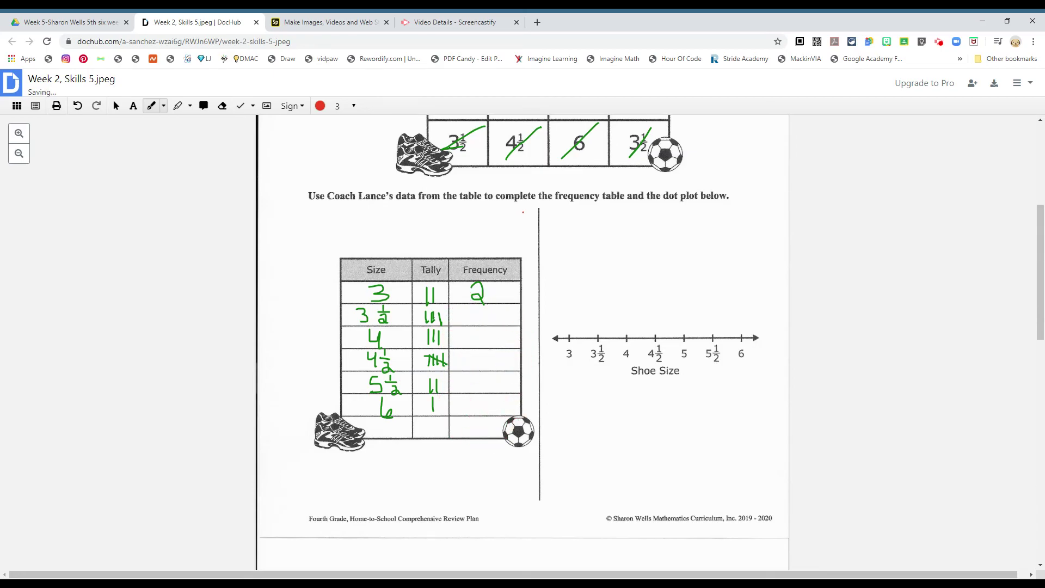
Set the pen width to 5 and place one red dot above 3 on the dot plot
click(348, 120)
click(340, 179)
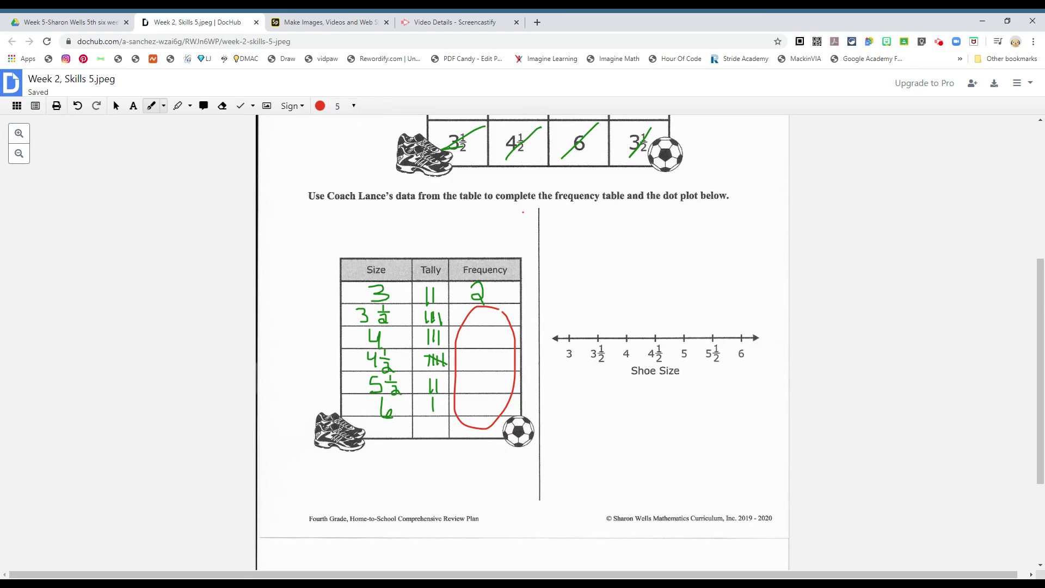
click(569, 320)
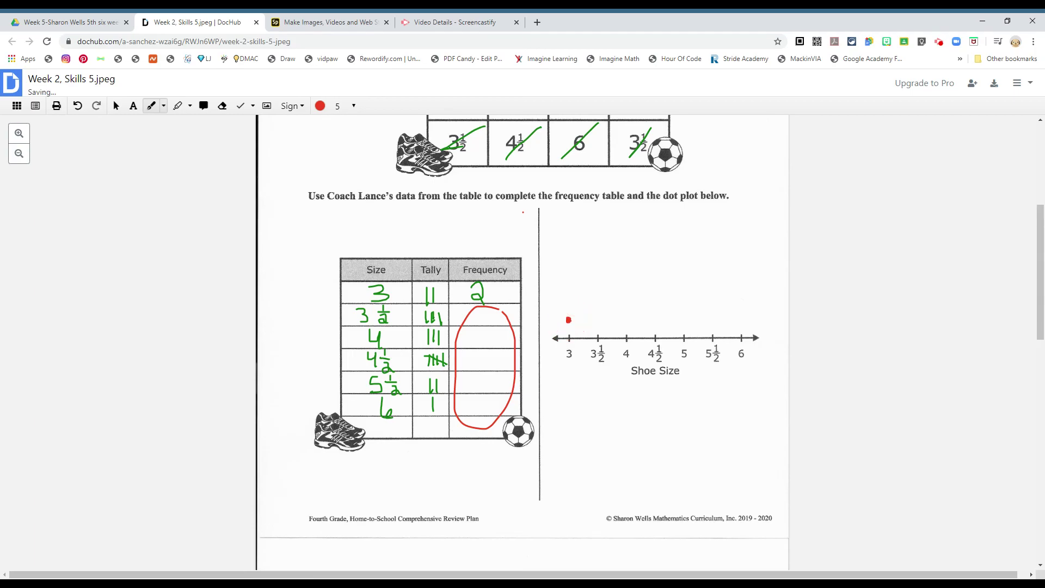
click(570, 305)
key(ctrl+z)
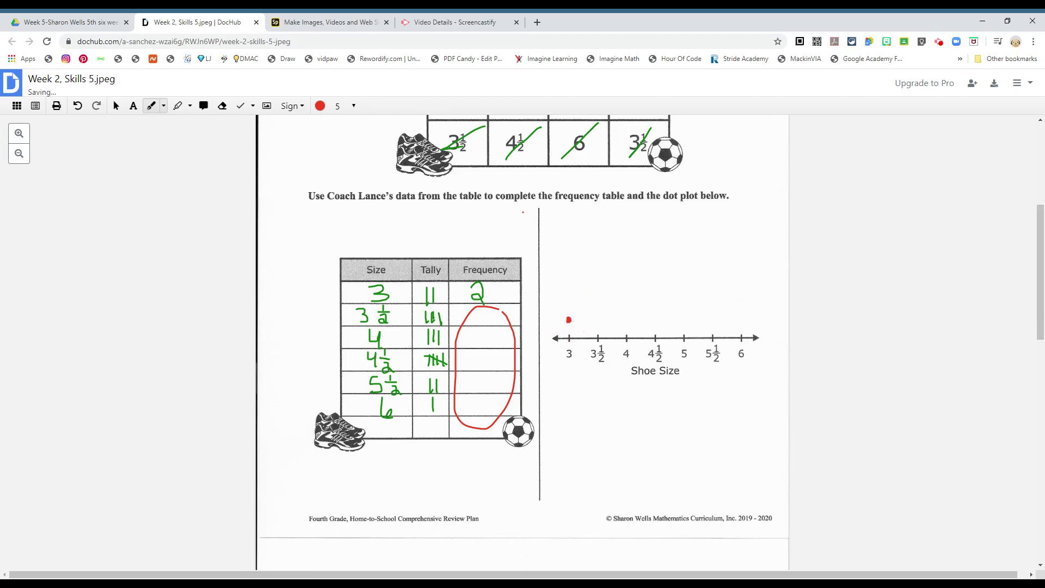